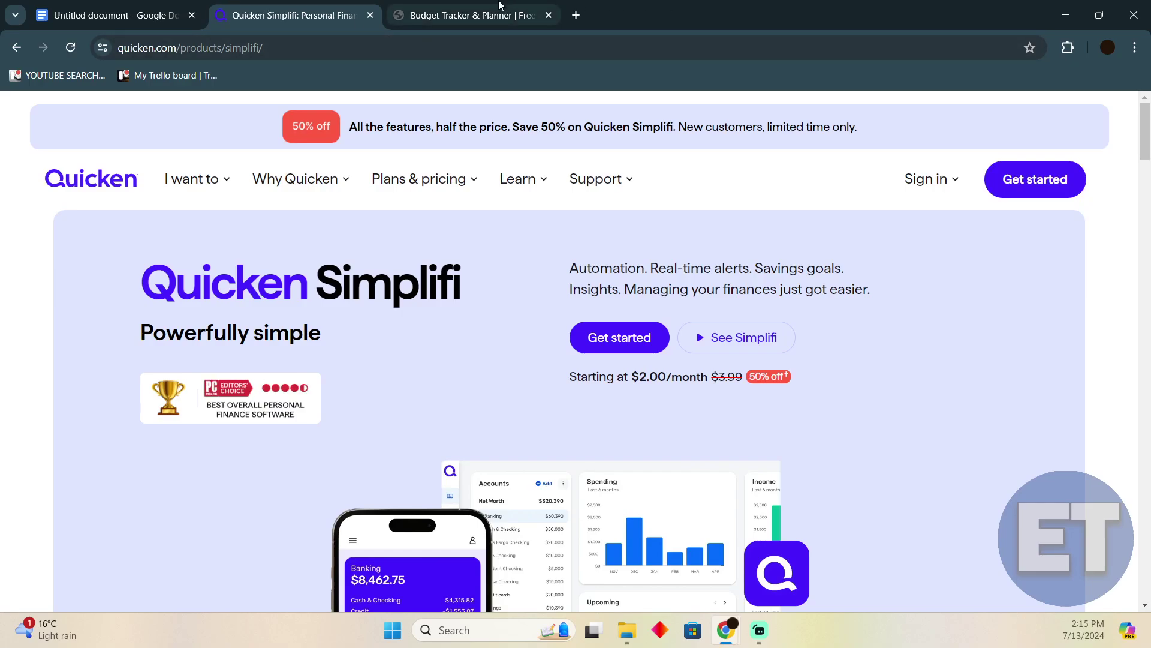
- View the Mint and Quicken Simplifi tabs, then return to the Simplifi-versus-Mint comparison document
left_click(500, 6)
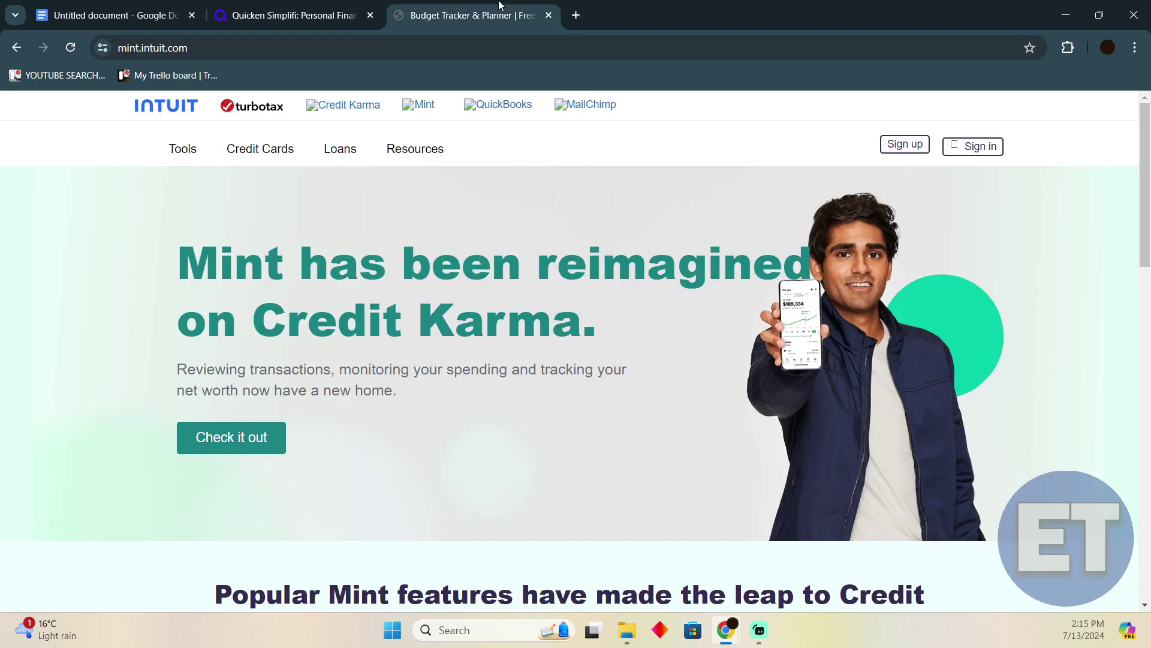
scroll(322, 236, "down", 2)
scroll(321, 236, "down", 3)
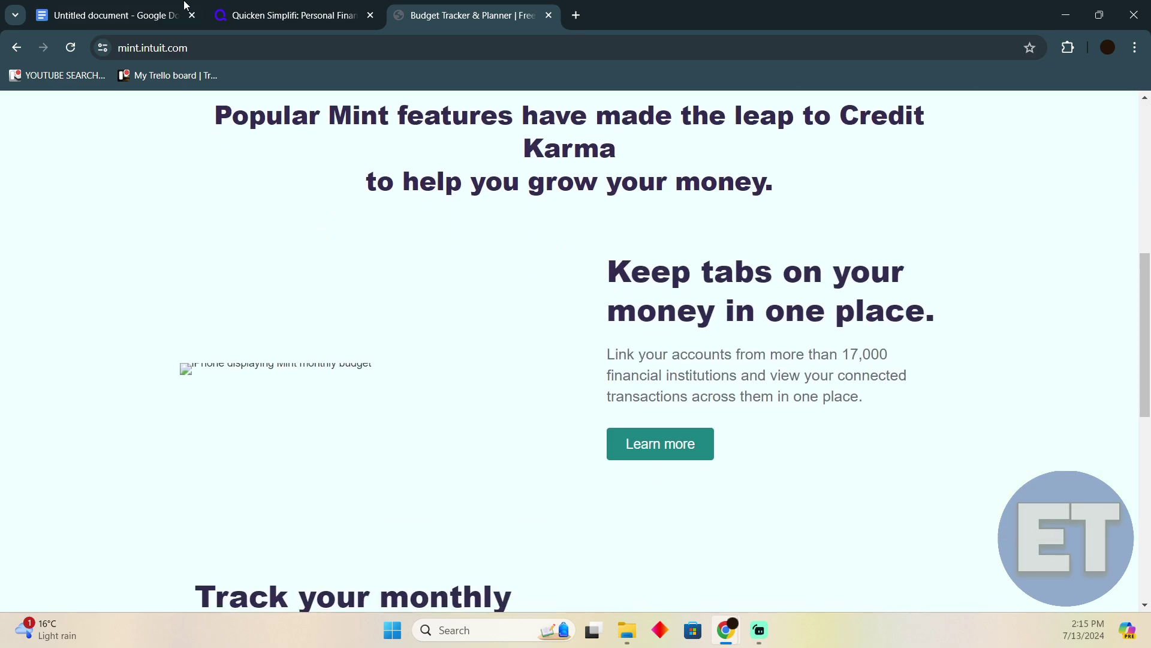
left_click(284, 7)
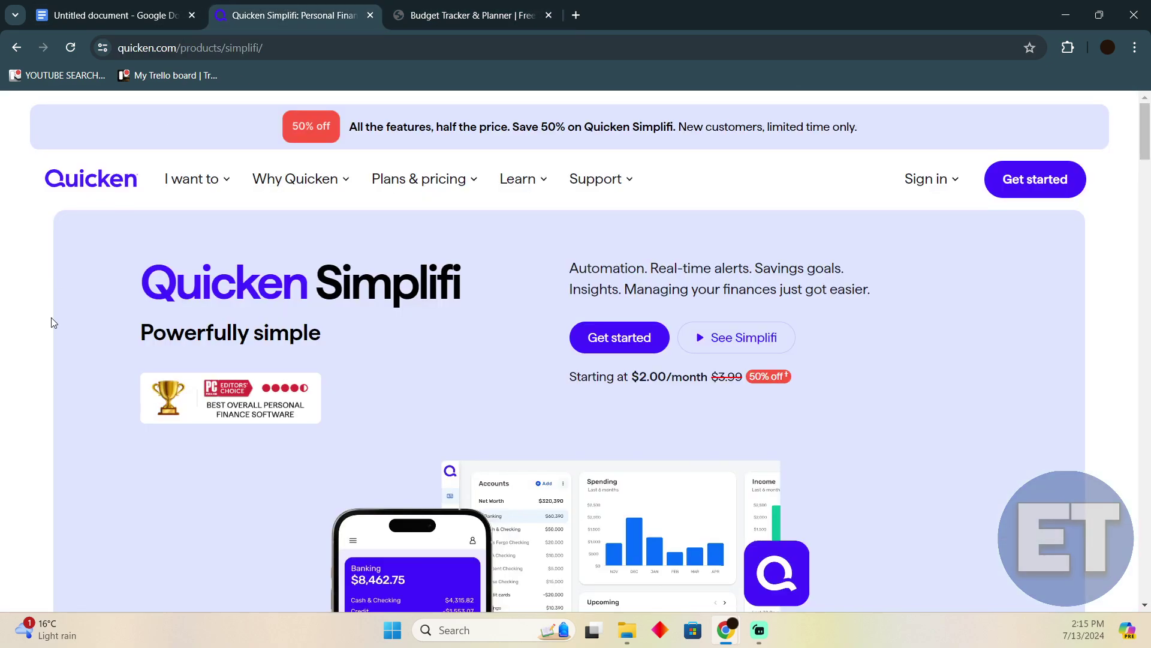
left_click(74, 5)
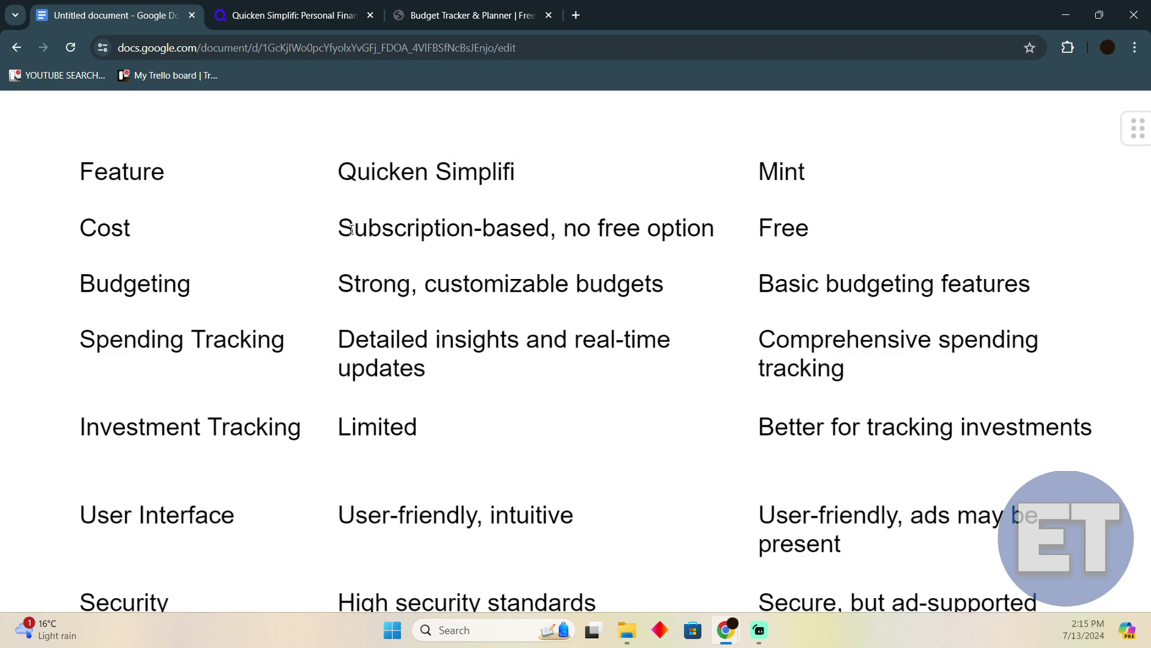
left_click_drag(354, 227, 715, 228)
left_click(609, 226)
left_click(677, 227)
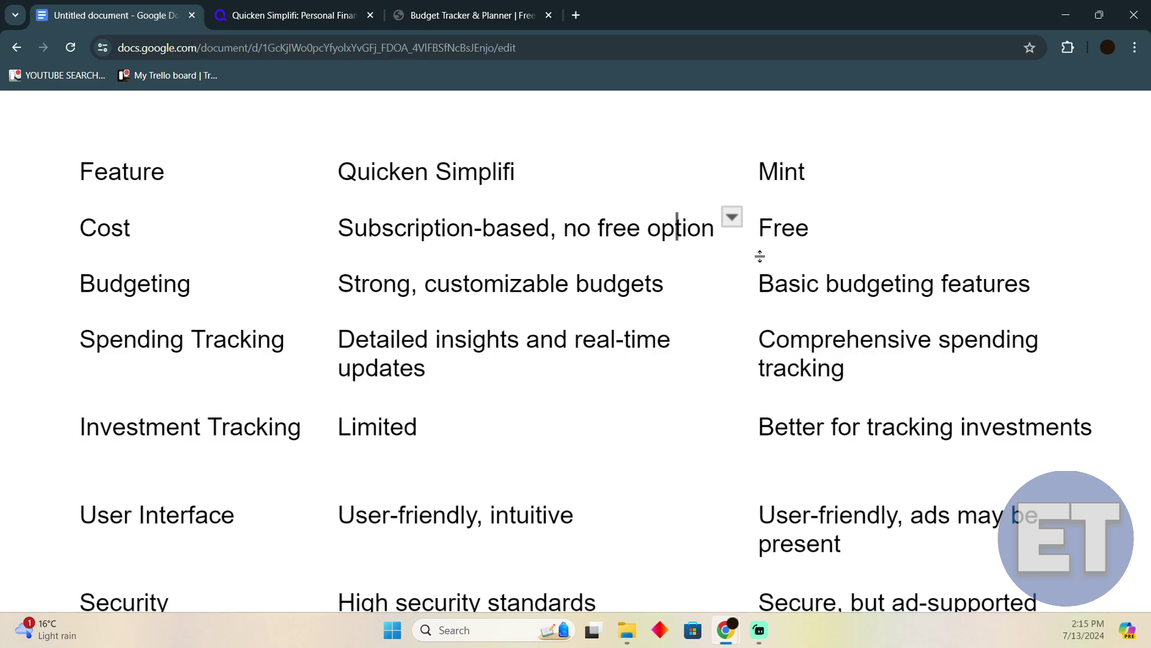
double_click(778, 239)
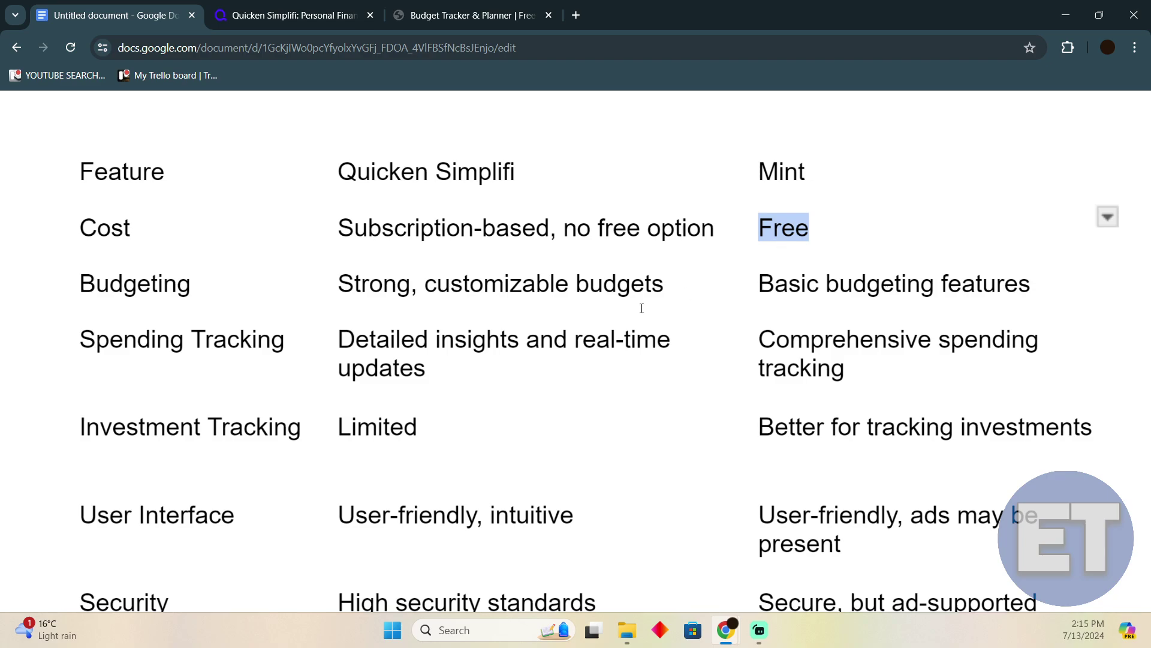
double_click(347, 286)
left_click(487, 286)
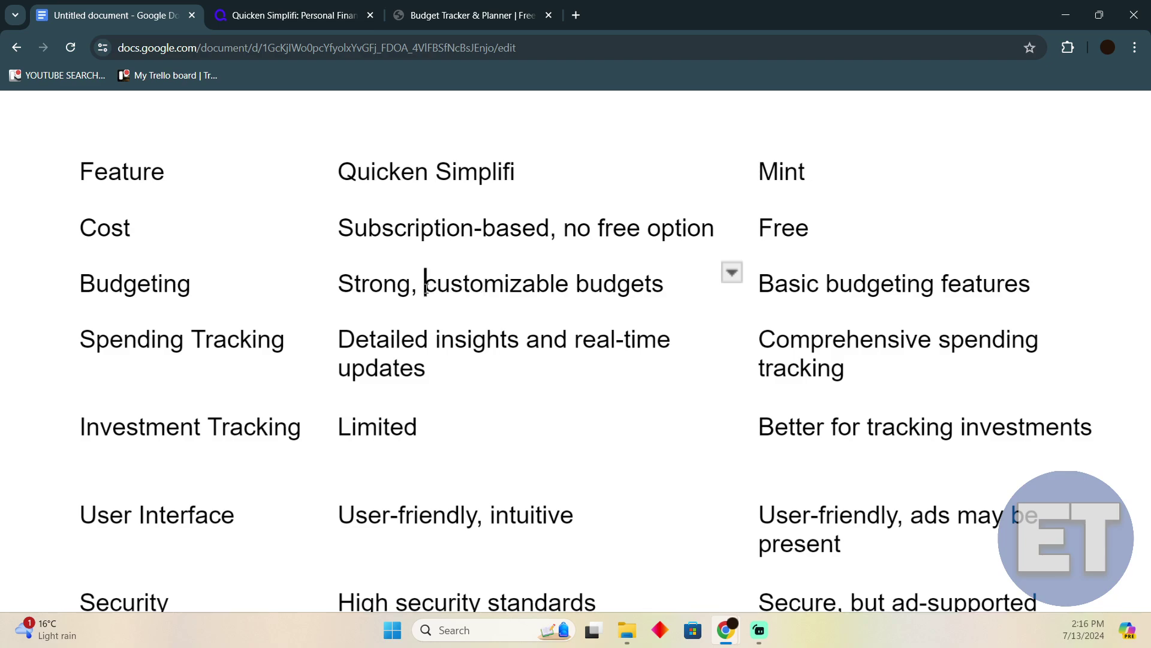
left_click_drag(425, 286, 668, 288)
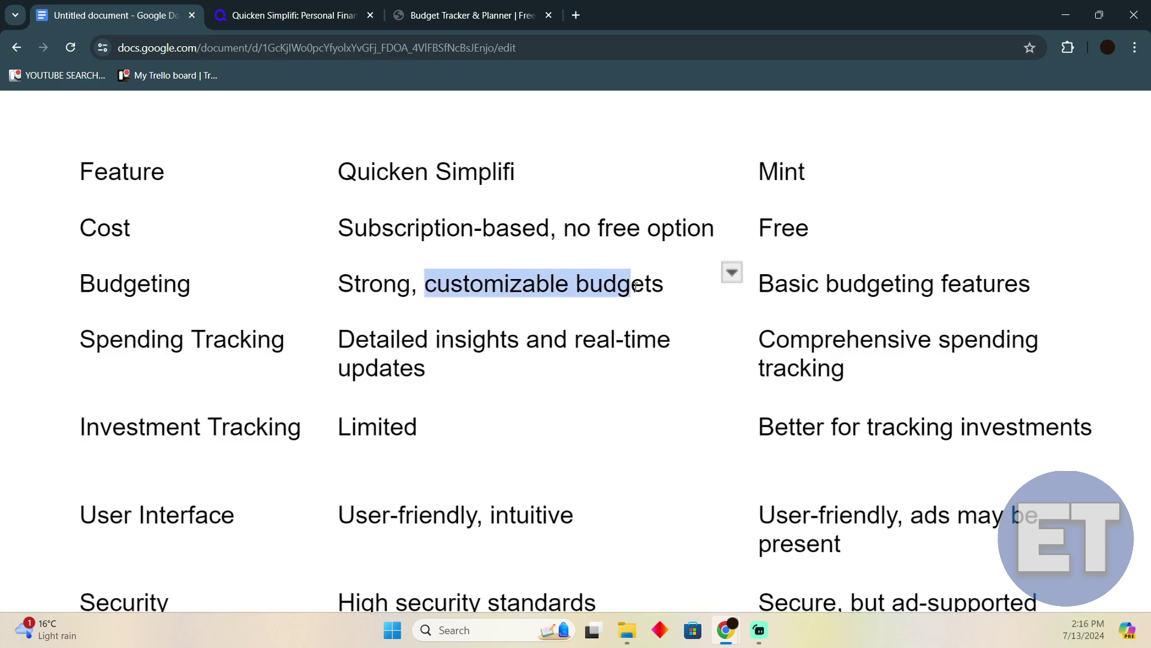
left_click(948, 282)
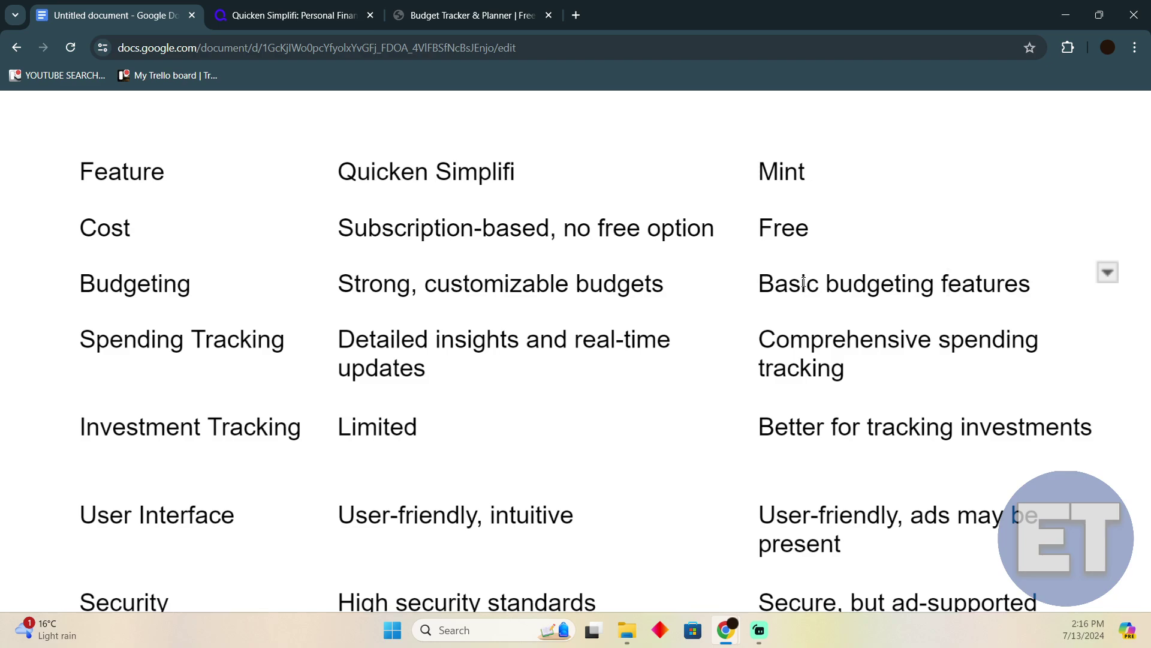
mouse_move(181, 339)
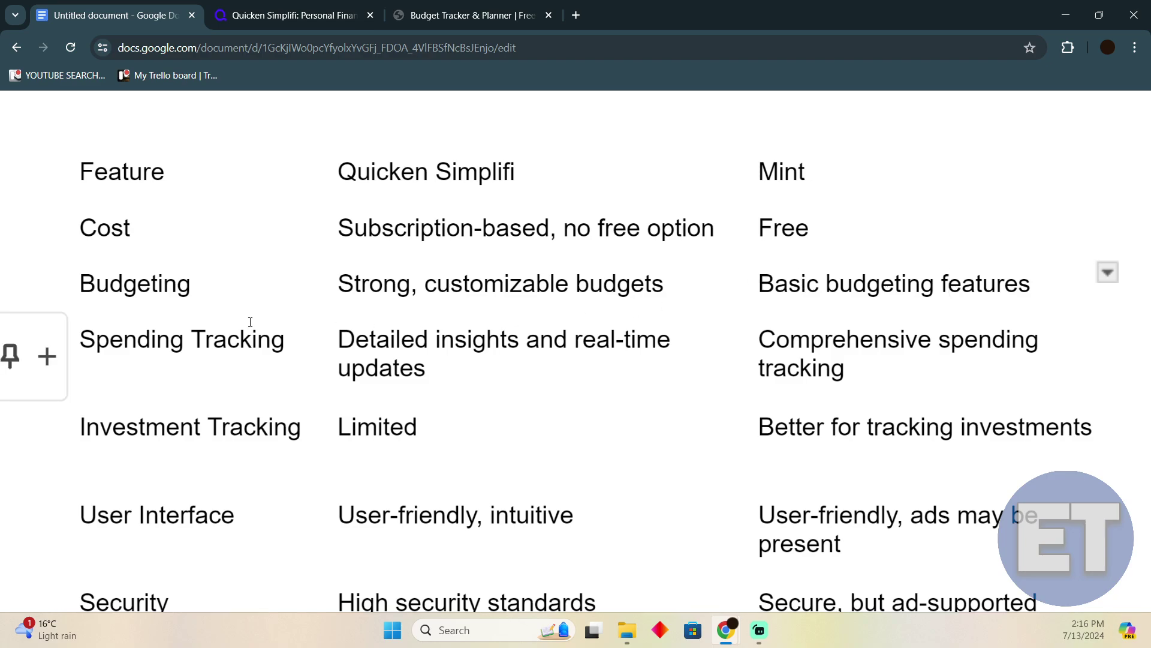
scroll(250, 321, "down", 1)
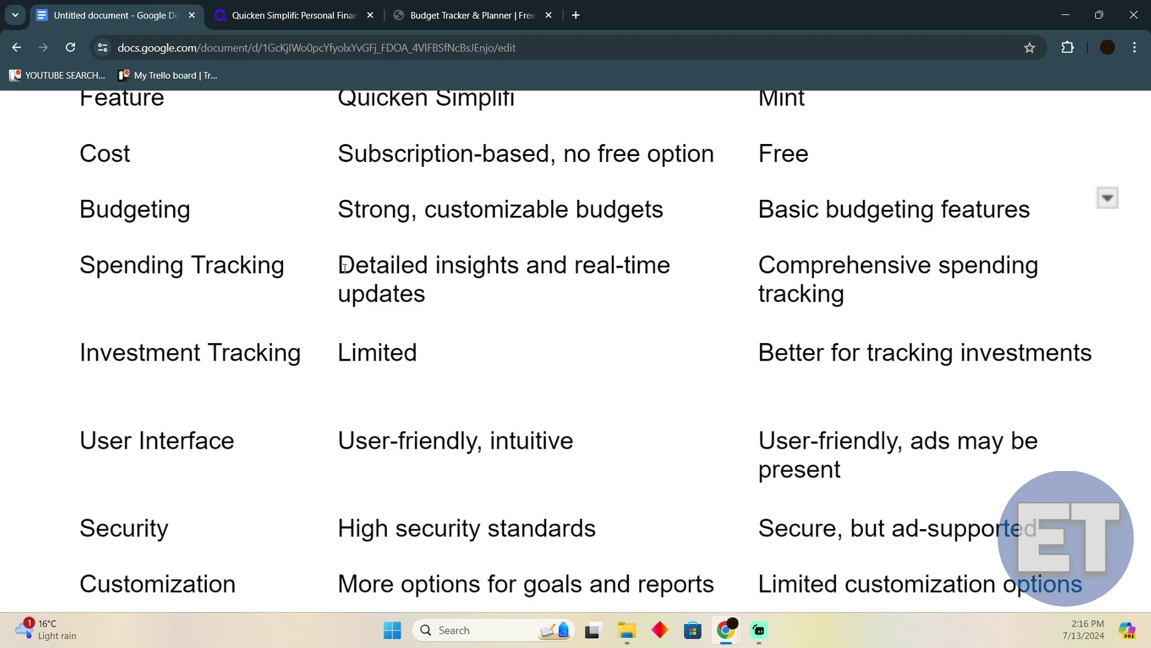
mouse_move(343, 267)
left_mouse_down()
mouse_move(671, 267)
mouse_move(546, 288)
left_mouse_up()
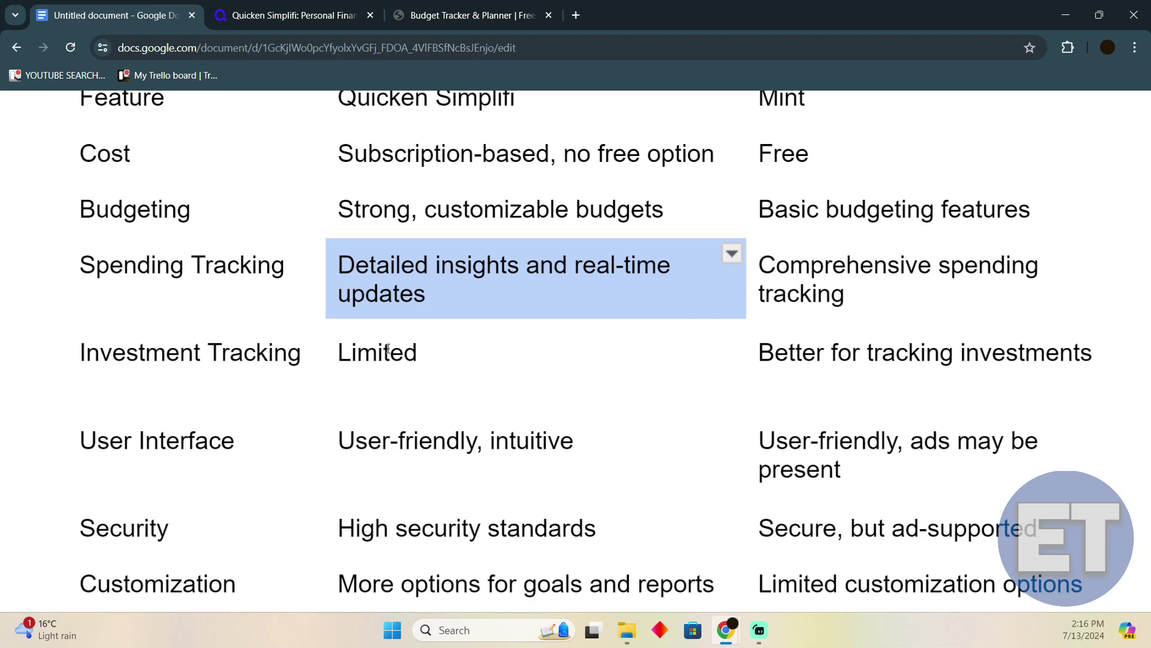
double_click(358, 358)
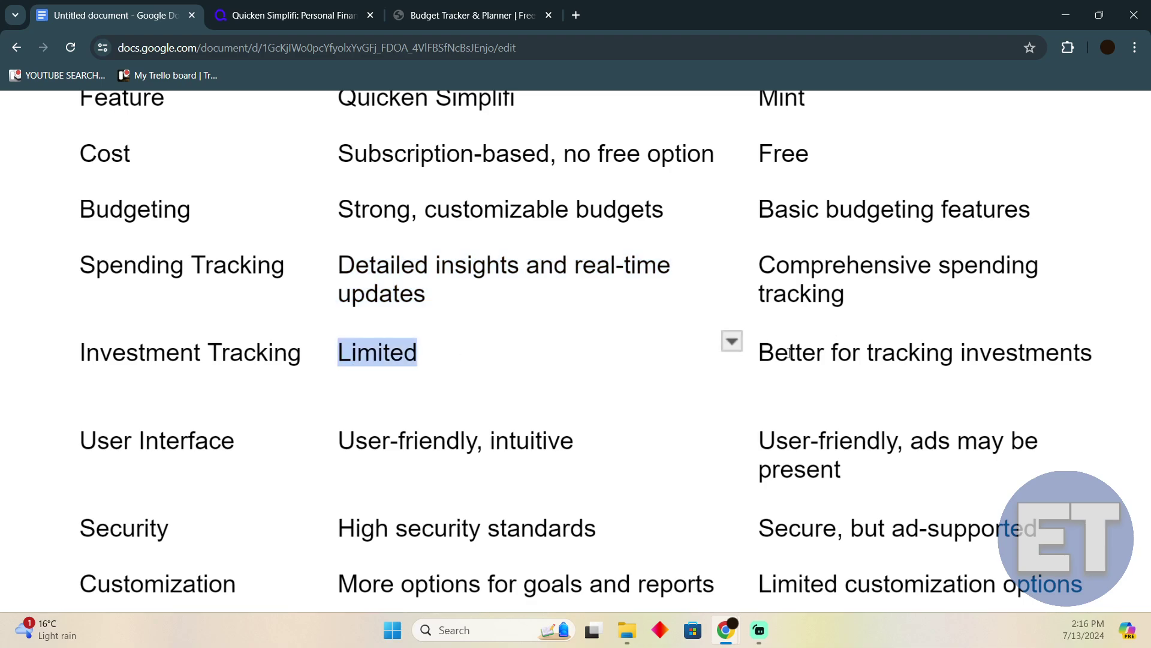
double_click(927, 353)
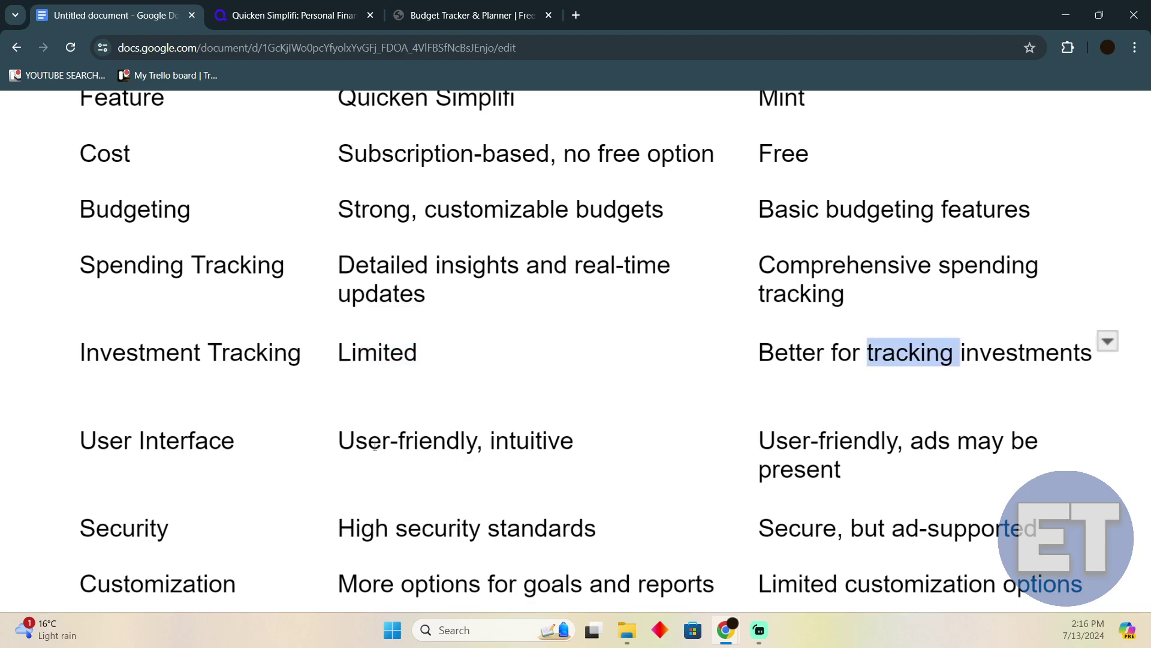
left_click_drag(369, 441, 569, 442)
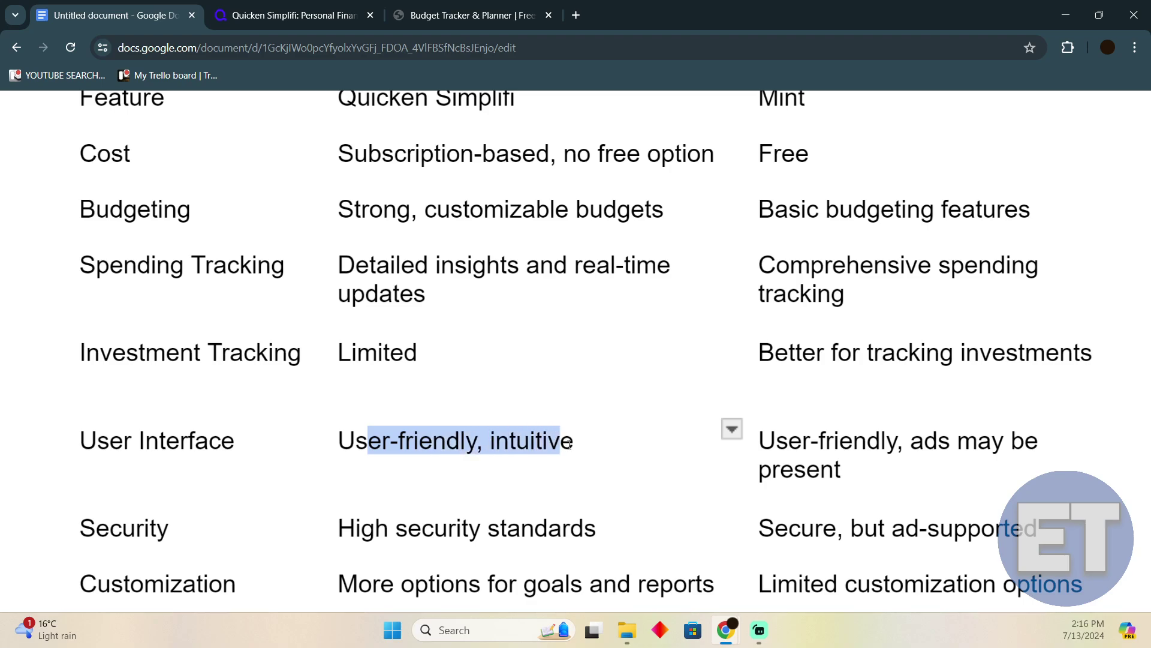
double_click(802, 440)
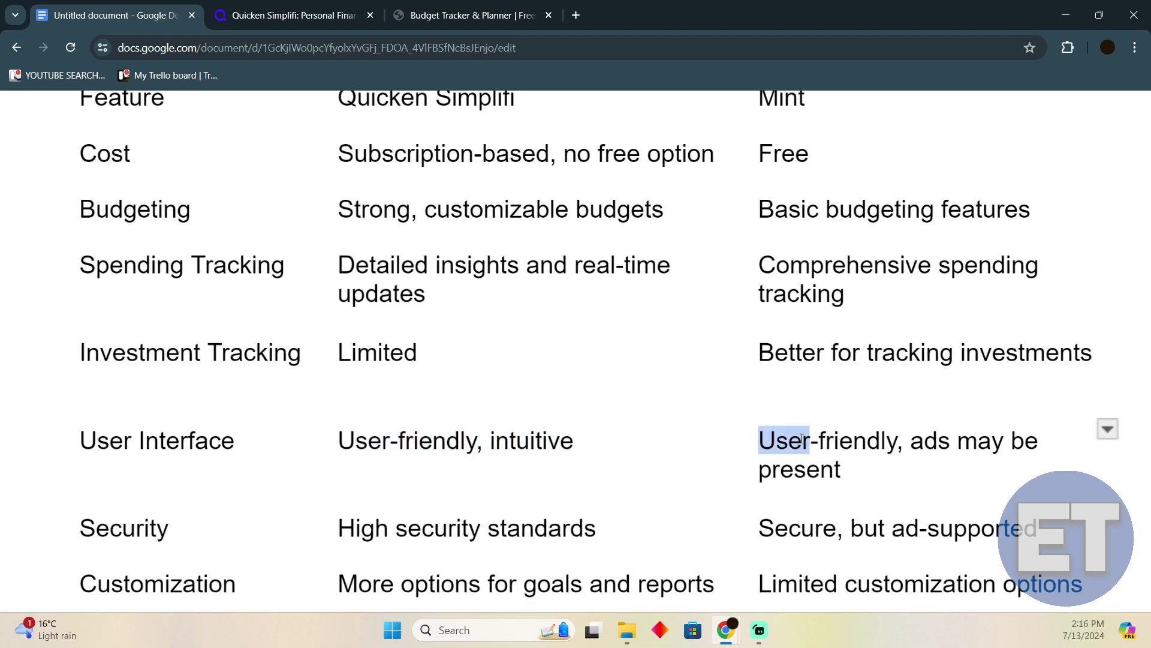
left_click(835, 438)
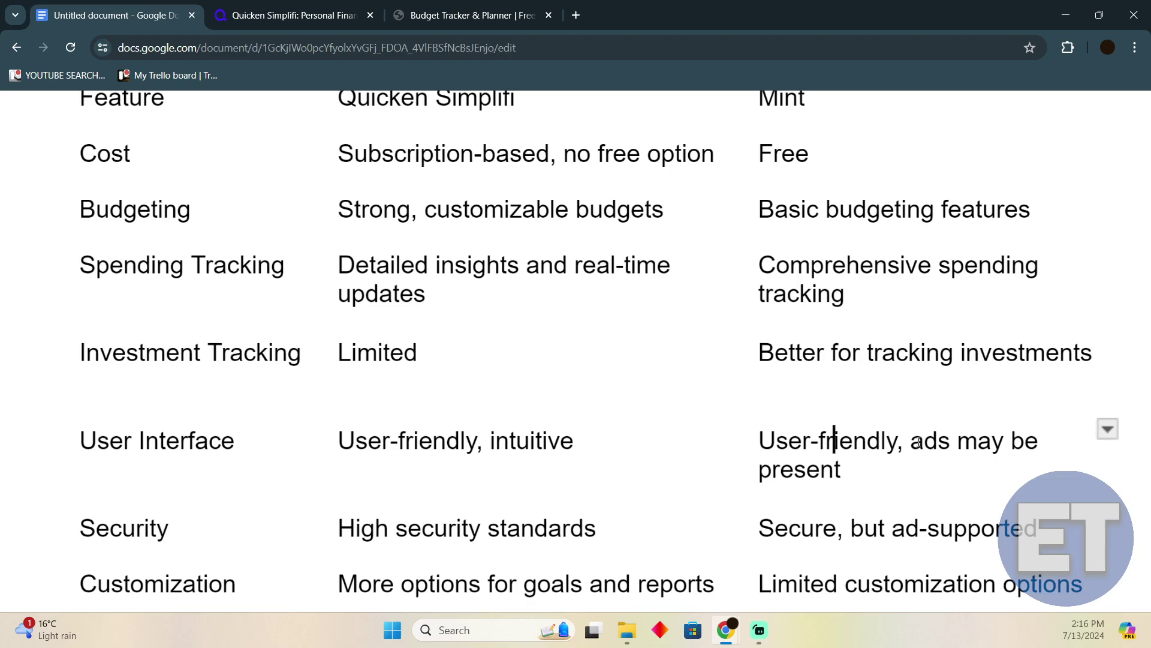
left_click_drag(910, 439, 1003, 439)
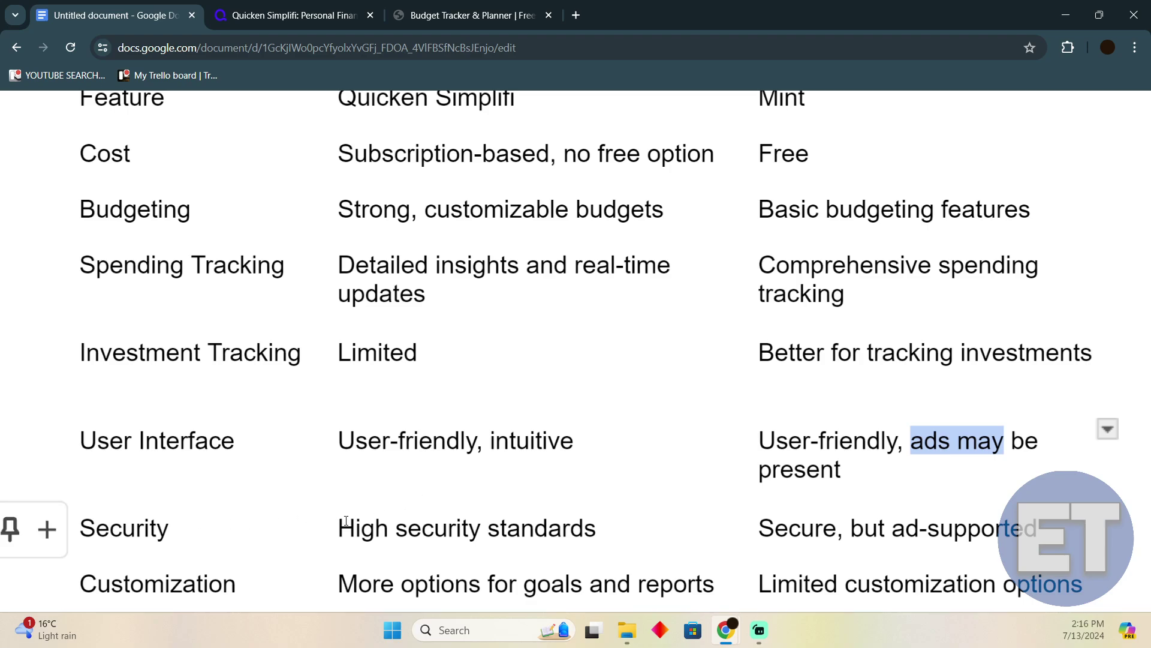
left_click_drag(338, 527, 612, 520)
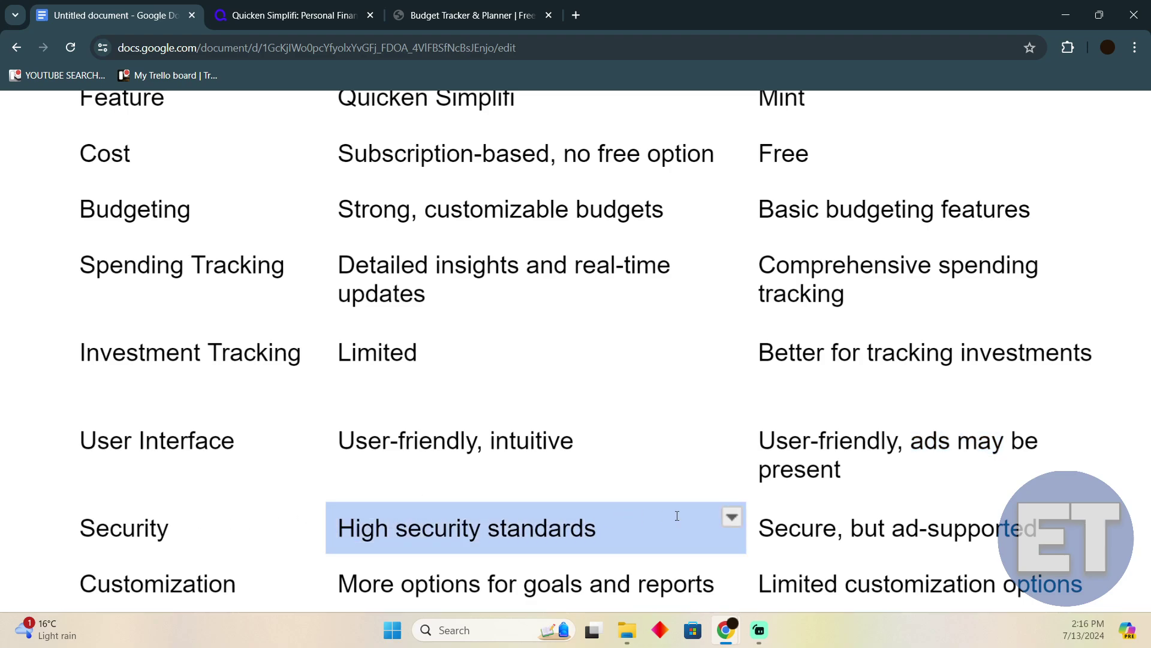
left_click_drag(760, 522, 826, 518)
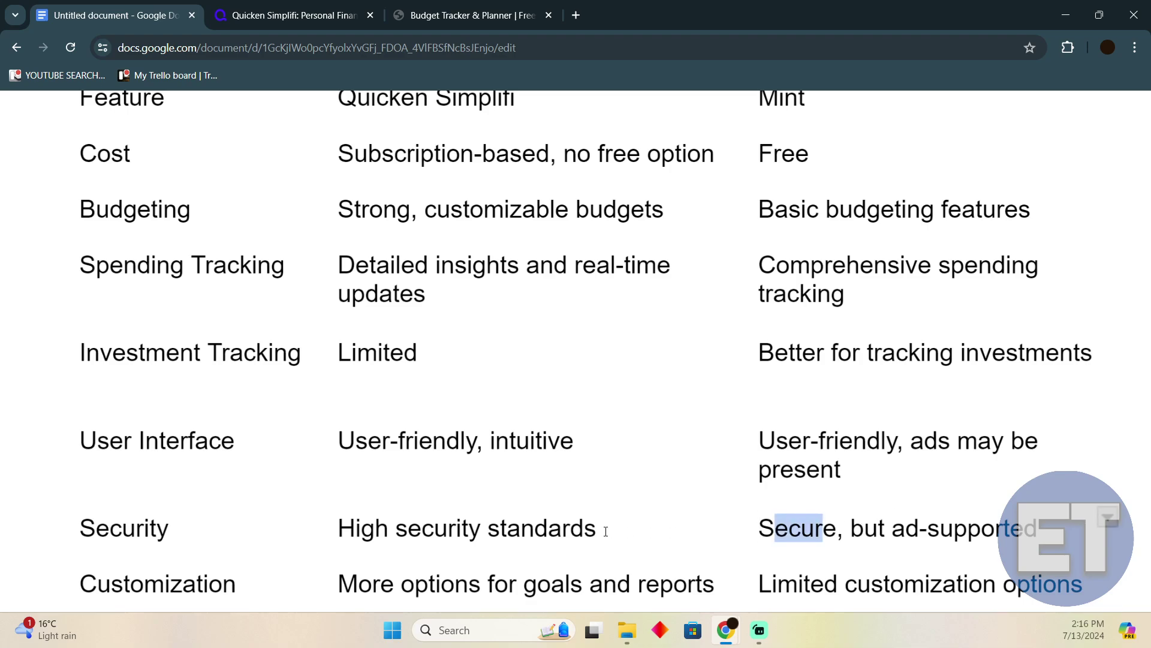
scroll(620, 527, "down", 1)
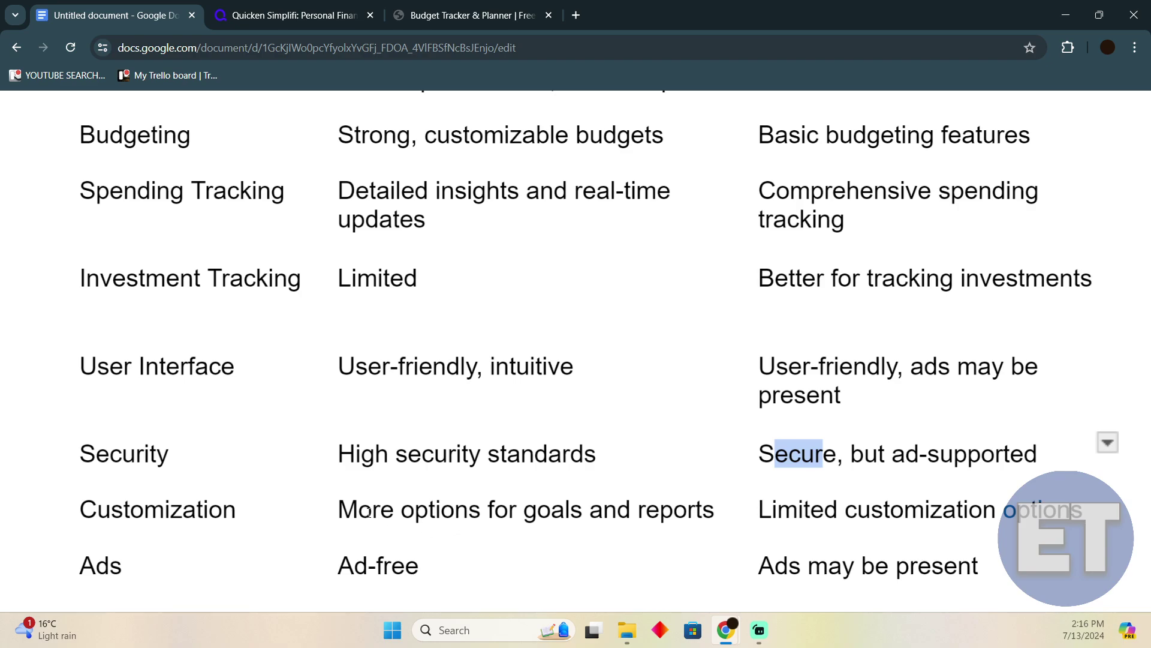
left_click_drag(354, 514, 665, 509)
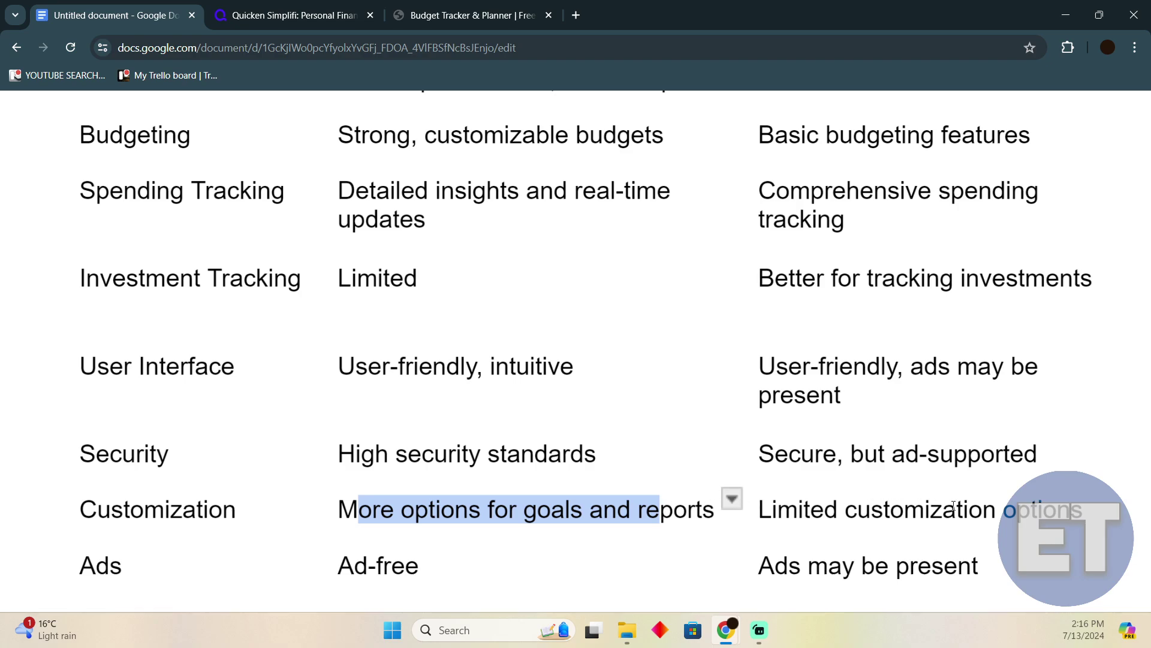
left_click_drag(810, 510, 1018, 510)
scroll(720, 503, "down", 1)
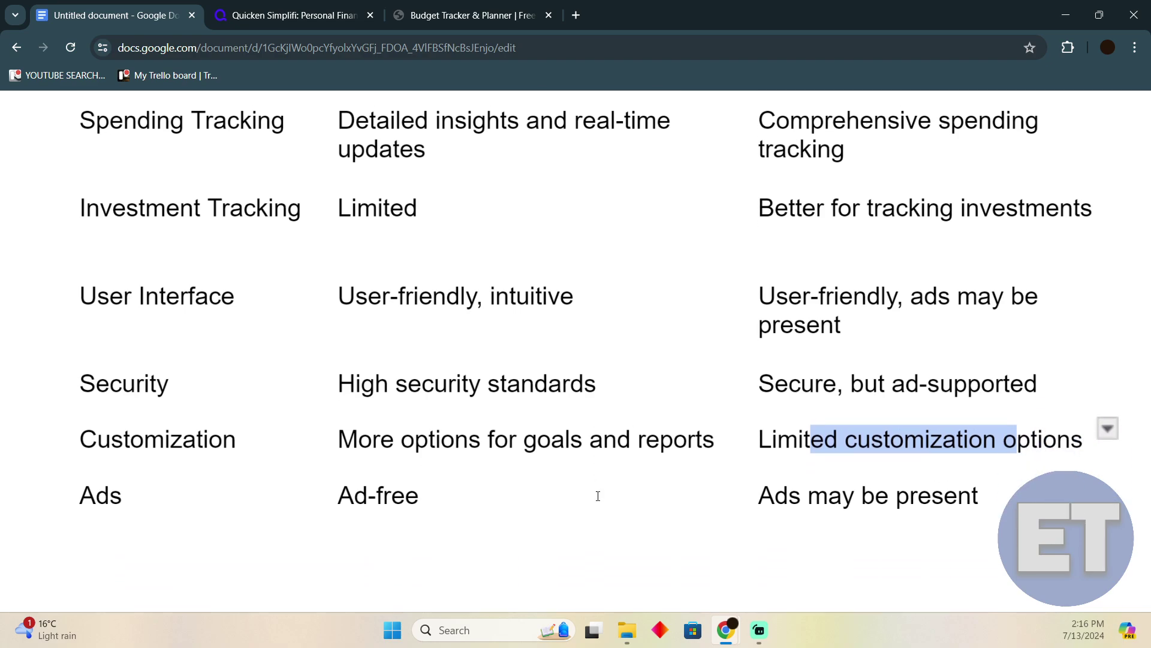
left_click_drag(339, 493, 377, 493)
triple_click(371, 491)
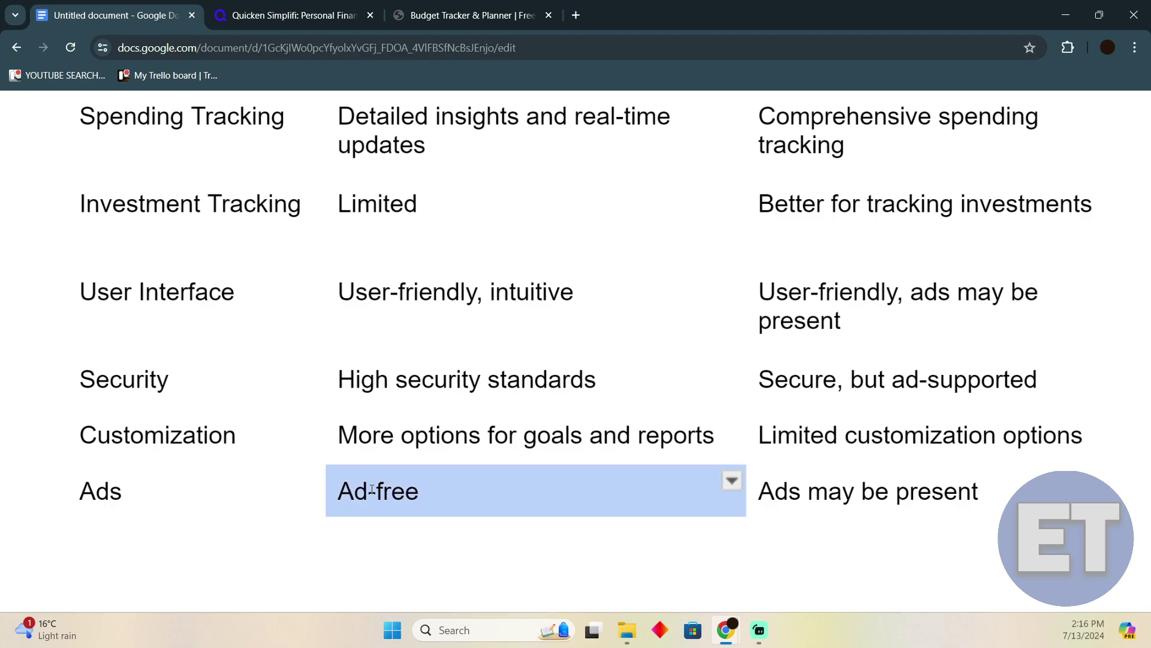
left_click_drag(854, 491, 861, 490)
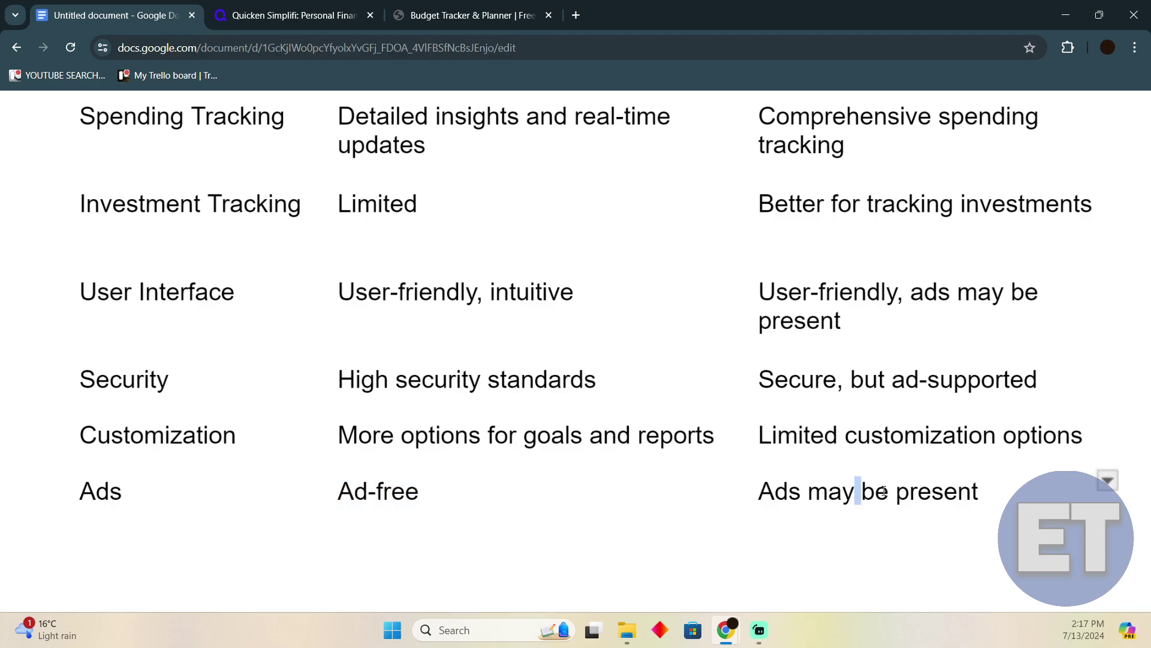
left_click(877, 492)
scroll(979, 448, "up", 3)
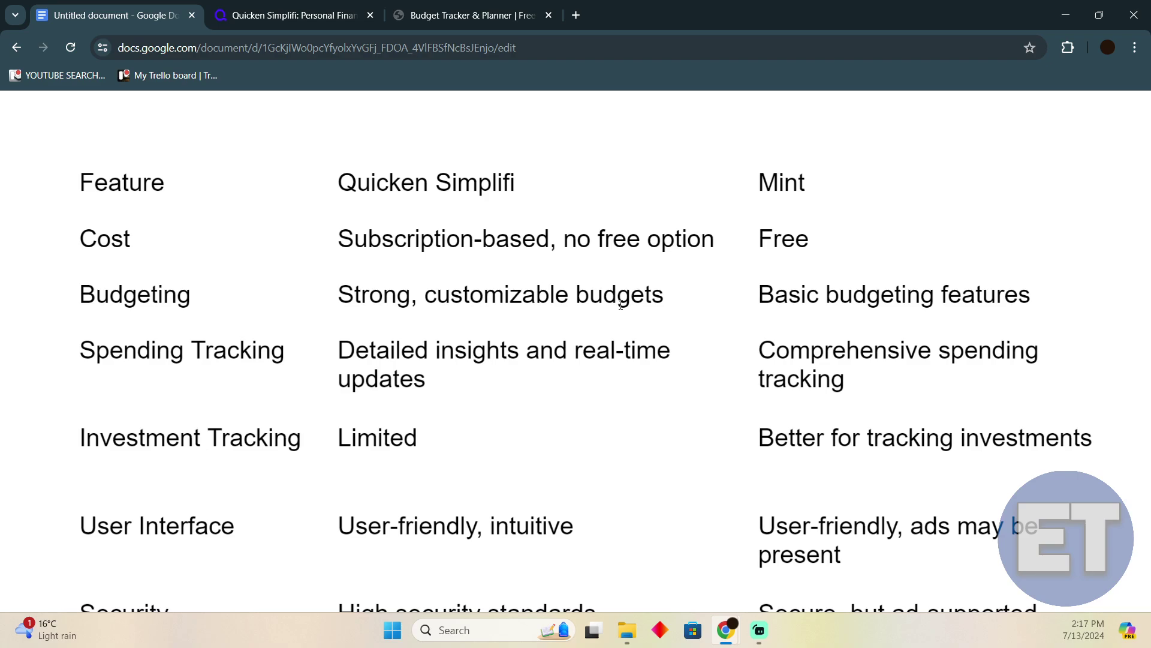